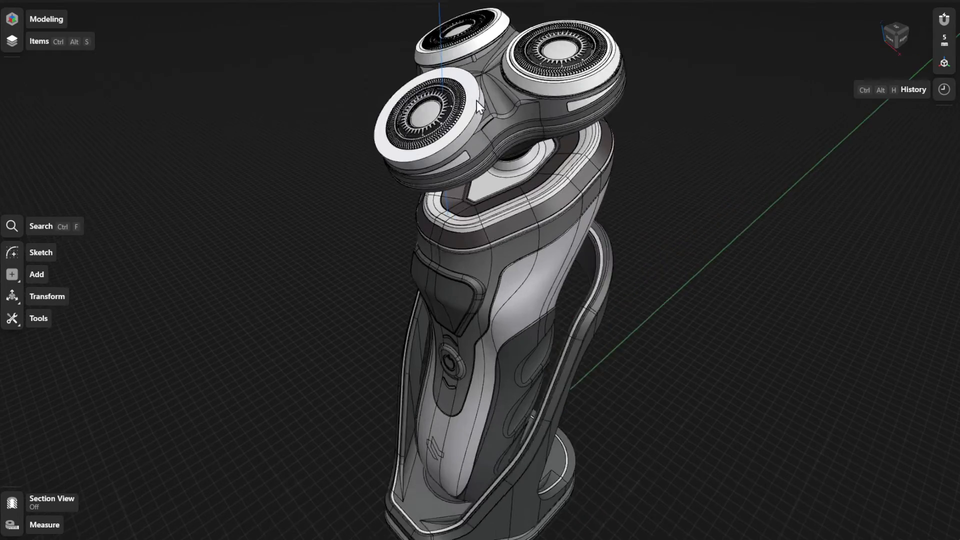
scroll(410, 135, "up", 3)
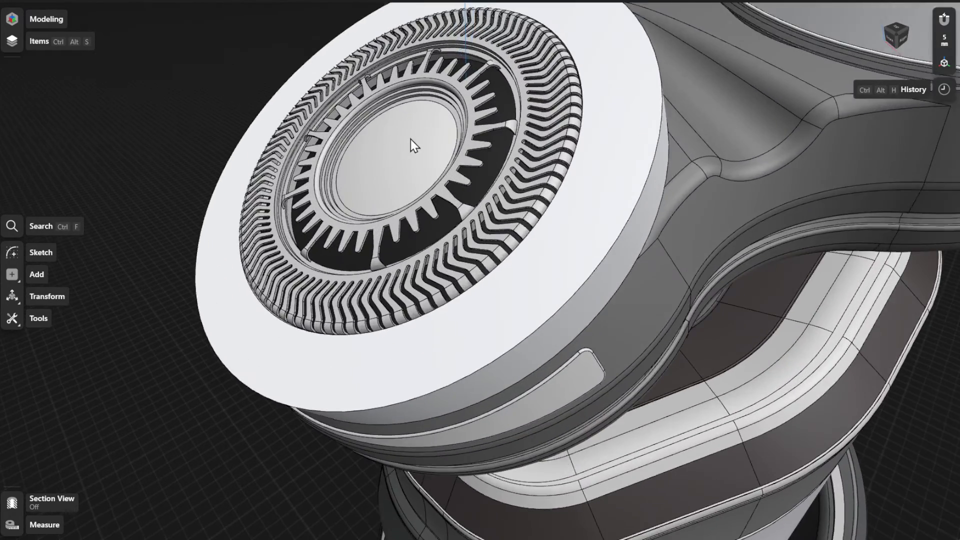
Zoom and orbit close to the front cutter head, then show the modelling tools list.
middle_click_drag(410, 139, 396, 208)
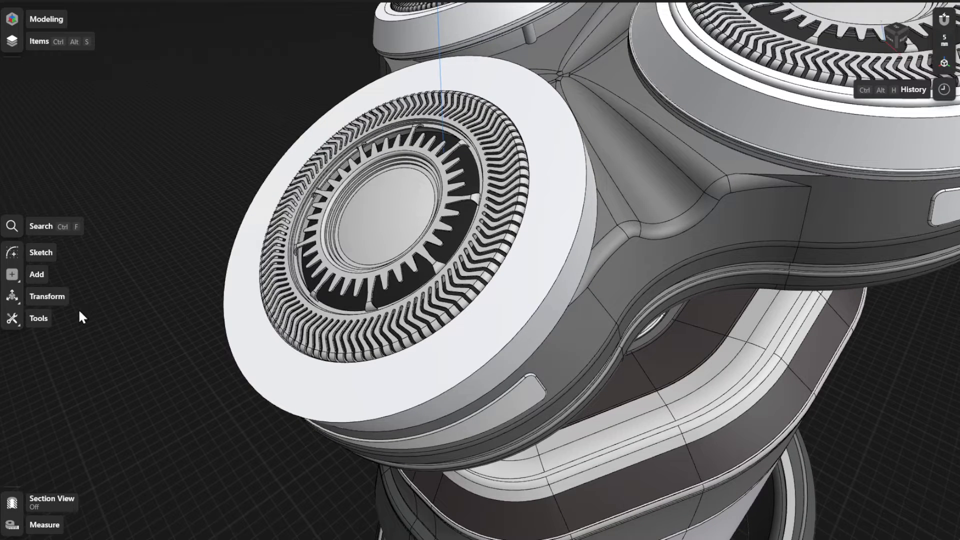
left_click(38, 321)
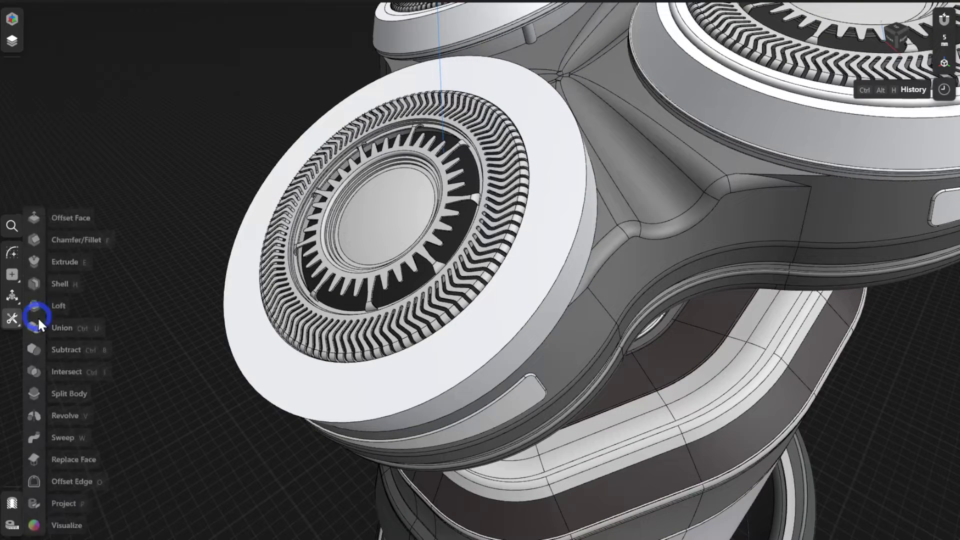
Preview a 1.1 mm Chamfer/Fillet rounding on the front cutter head's outer rim edge.
left_click(90, 236)
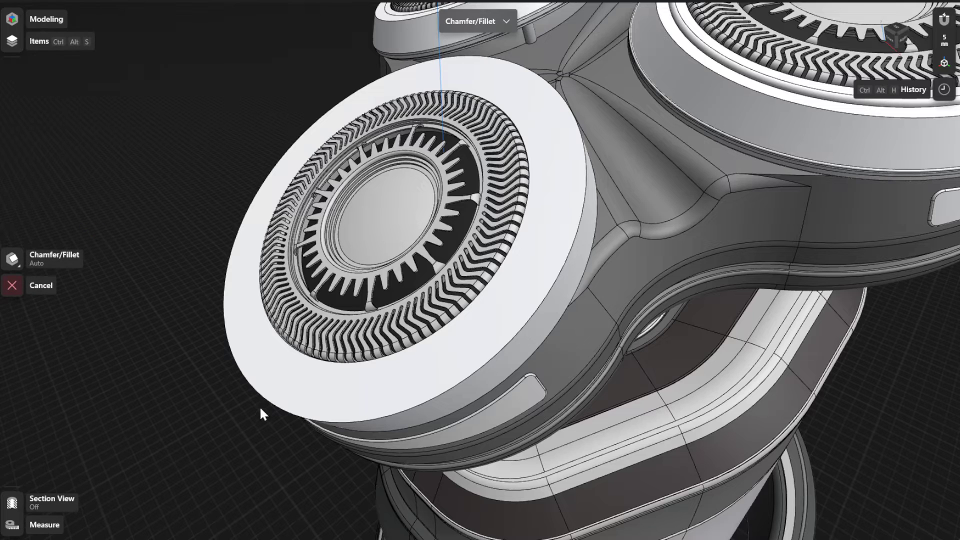
left_click(241, 373)
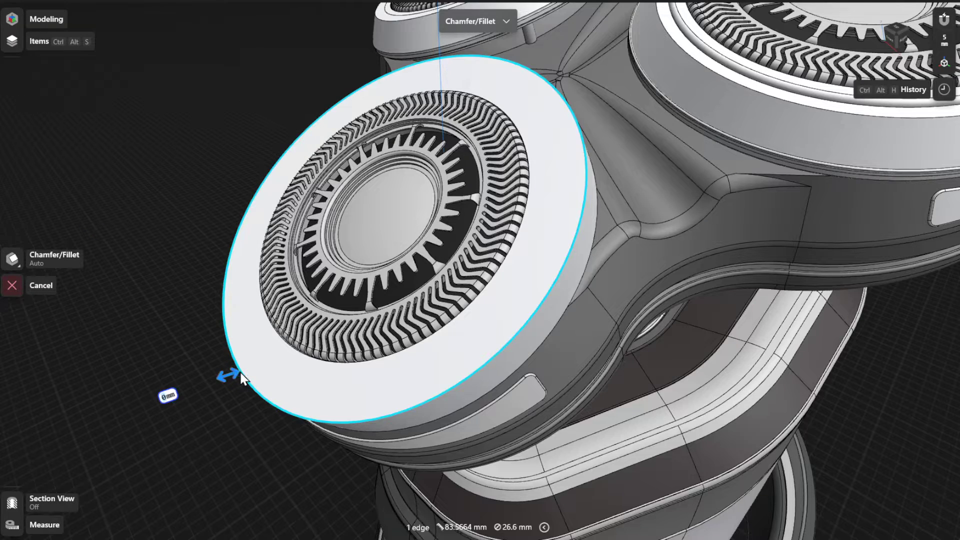
mouse_move(226, 382)
left_mouse_down()
mouse_move(251, 368)
mouse_move(226, 389)
mouse_move(208, 387)
left_mouse_up()
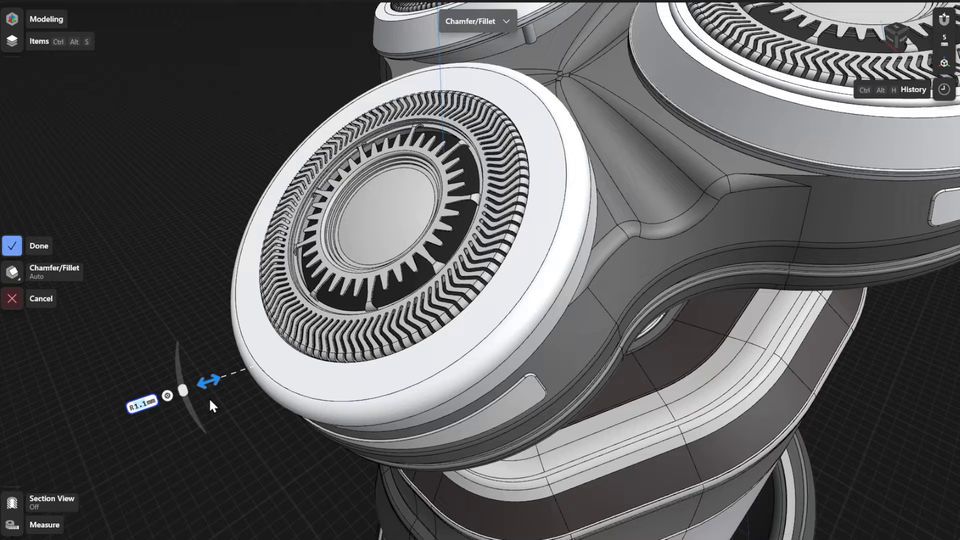
mouse_move(183, 389)
left_mouse_down()
mouse_move(189, 406)
mouse_move(179, 365)
mouse_move(184, 388)
left_mouse_up()
left_click(168, 396)
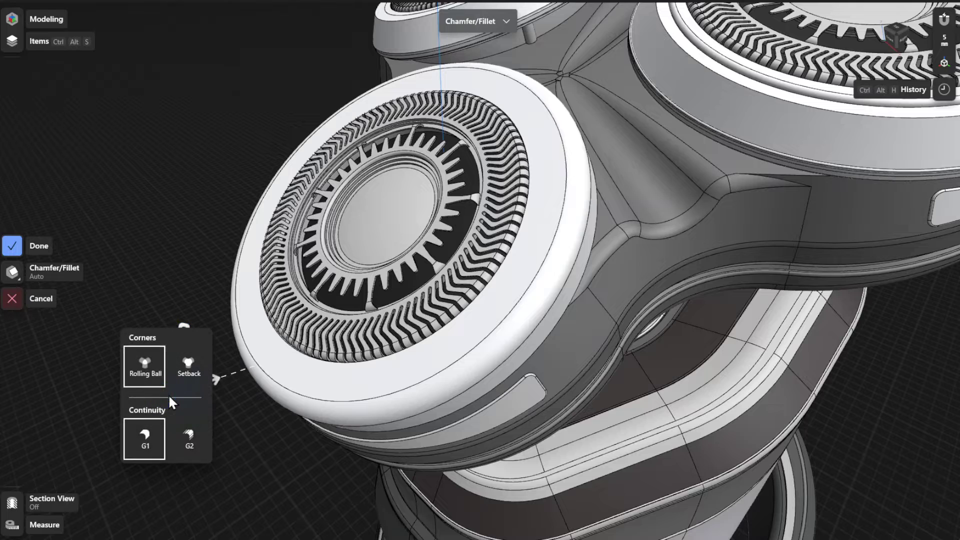
left_click(236, 407)
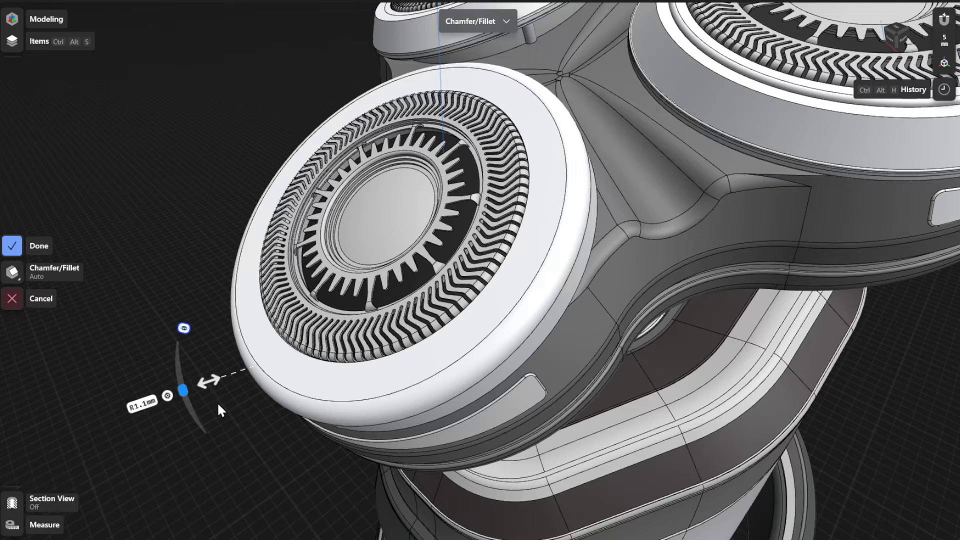
middle_click_drag(221, 396, 223, 389)
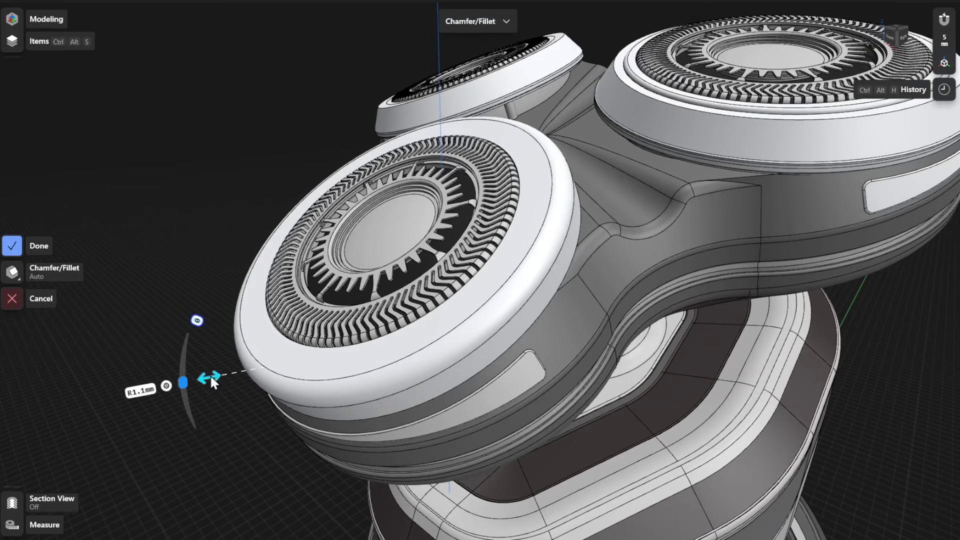
left_click_drag(210, 378, 242, 379)
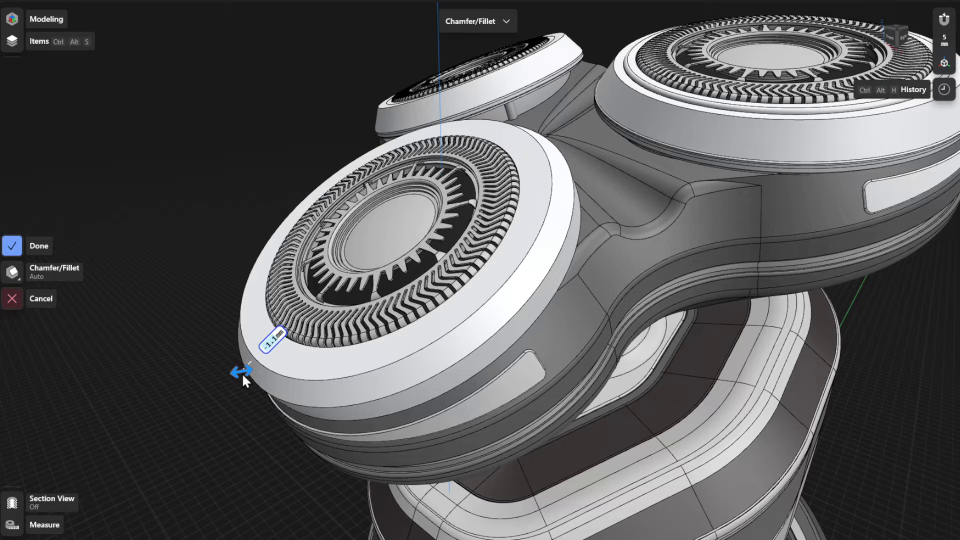
Make the rim edge a 2-Distance Chamfer of 1.6 mm and 2 mm and commit it.
left_click_drag(65, 269, 84, 293)
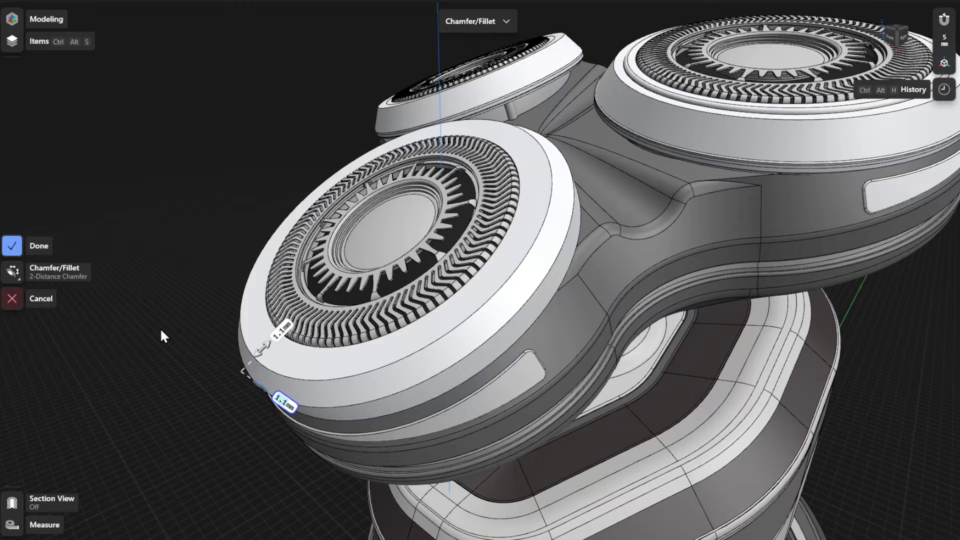
middle_click_drag(167, 350, 176, 325)
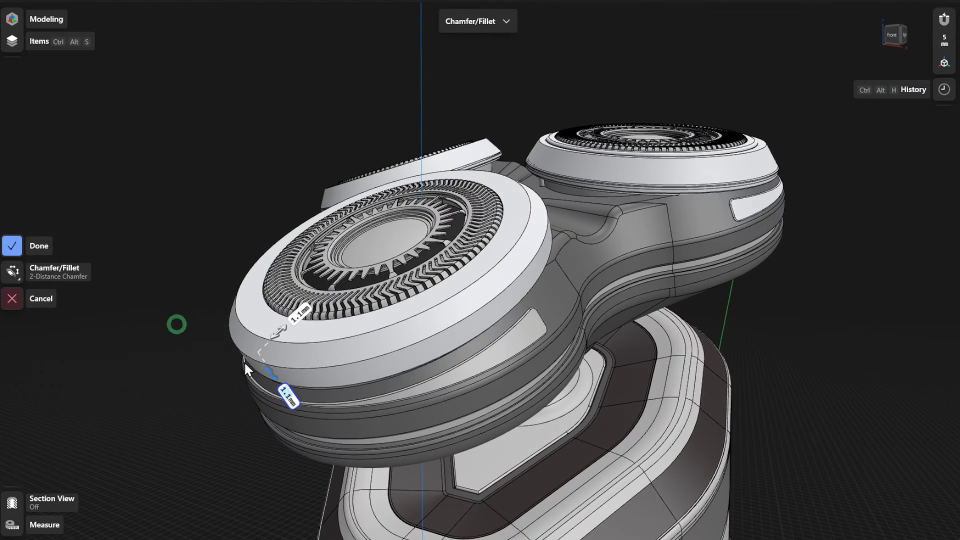
left_click_drag(270, 370, 275, 379)
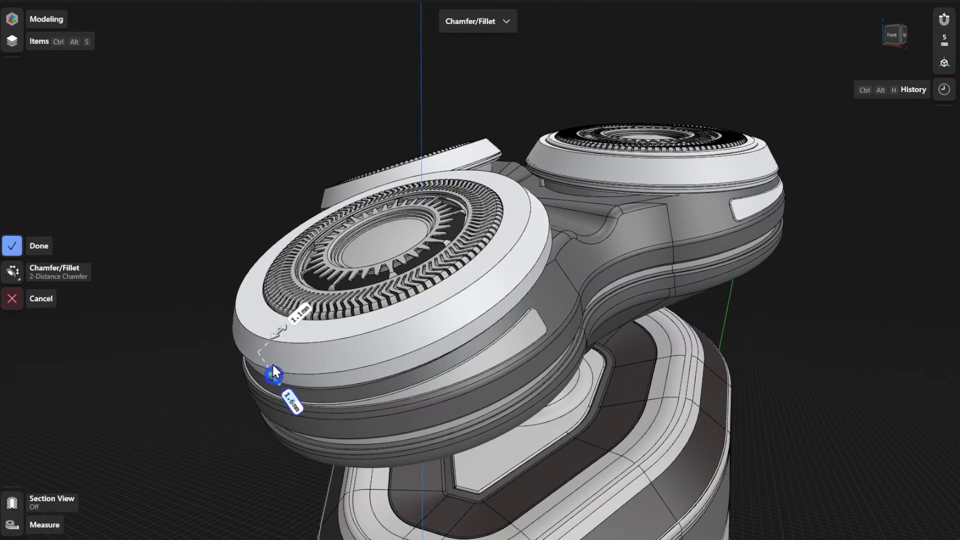
left_click_drag(282, 330, 292, 325)
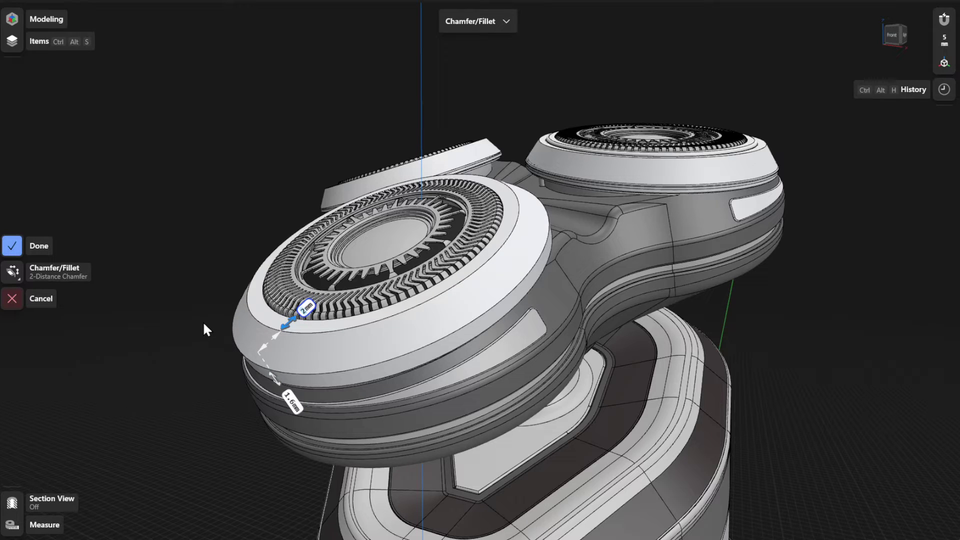
left_click(42, 248)
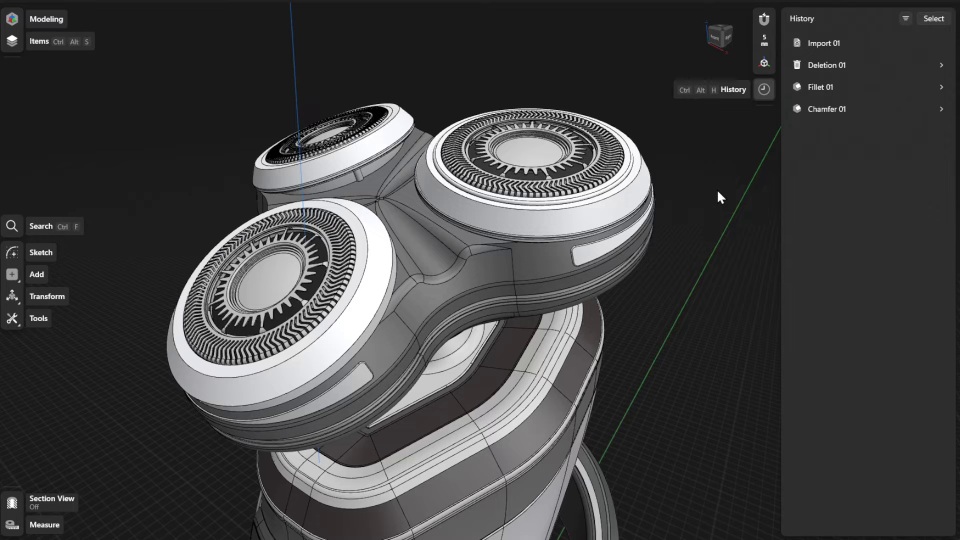
Expand the Chamfer 01 and Fillet 01 entries in the History panel to show their parameters.
mouse_move(798, 119)
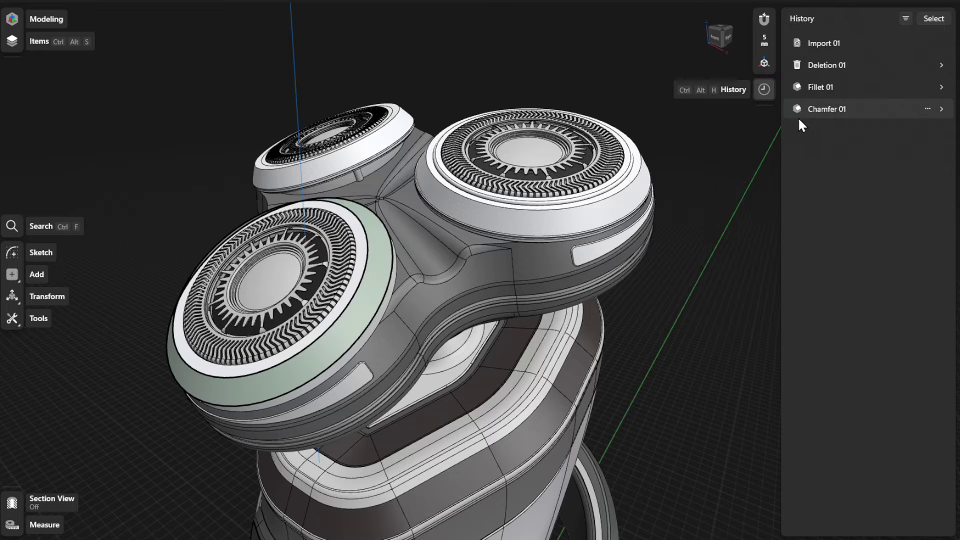
left_click(941, 107)
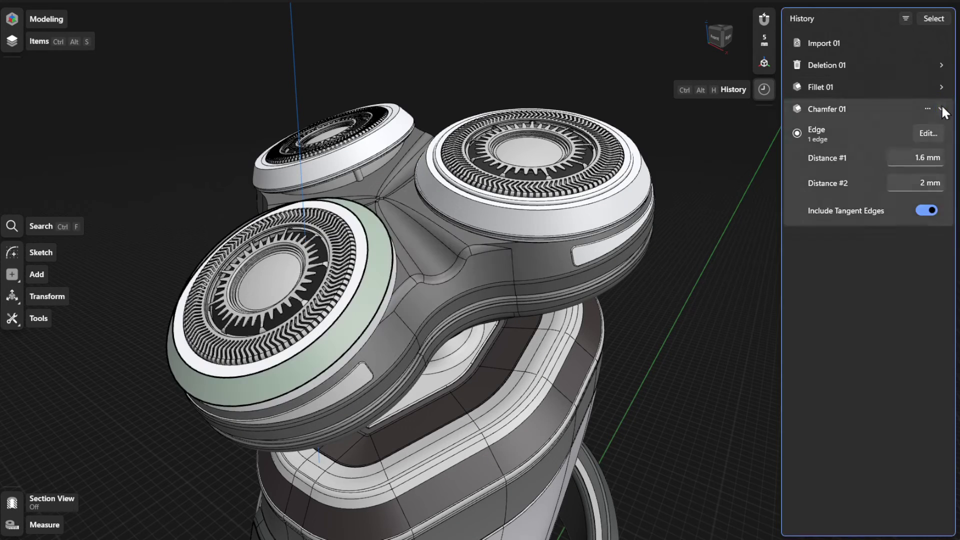
left_click(940, 86)
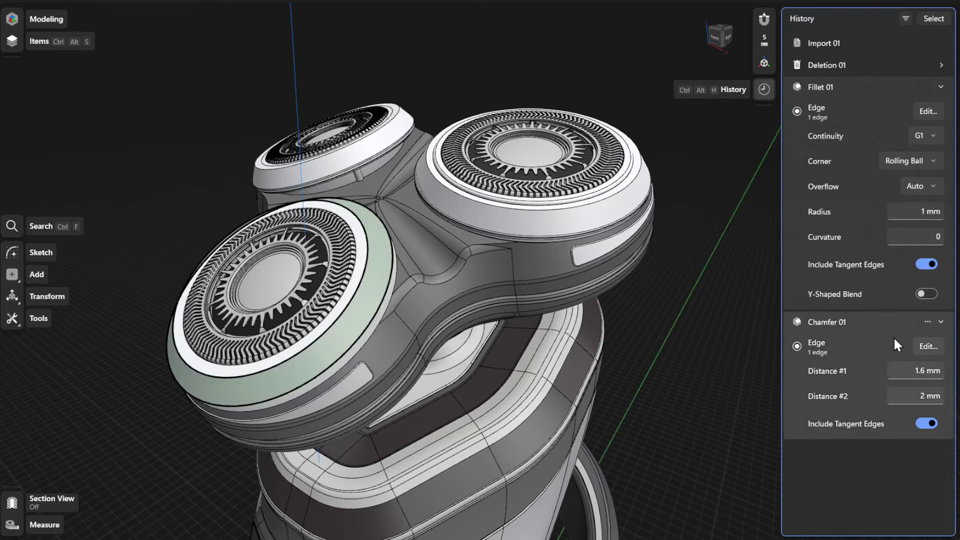
Reselect the rim edge for Chamfer 01 and confirm distances of 1.6 mm and 2 mm.
left_click(924, 345)
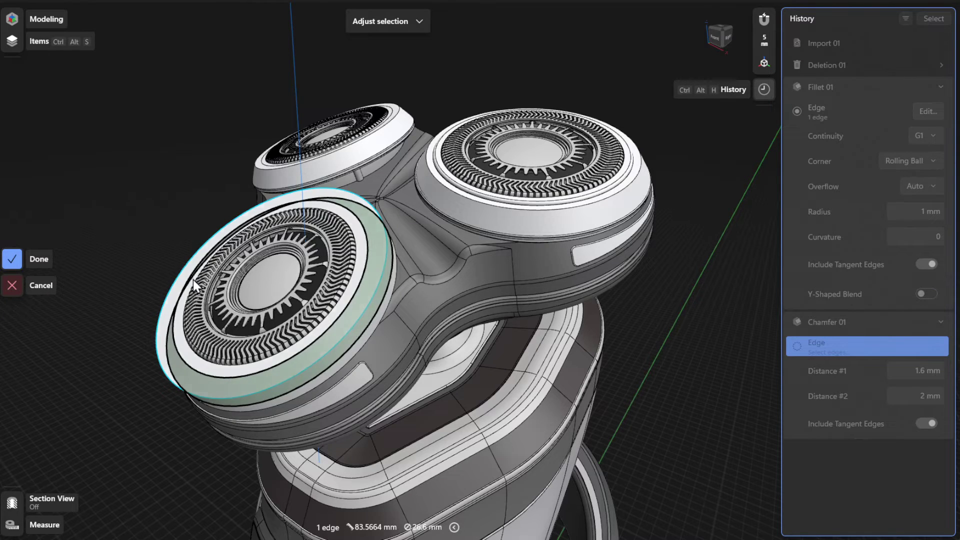
left_click(29, 258)
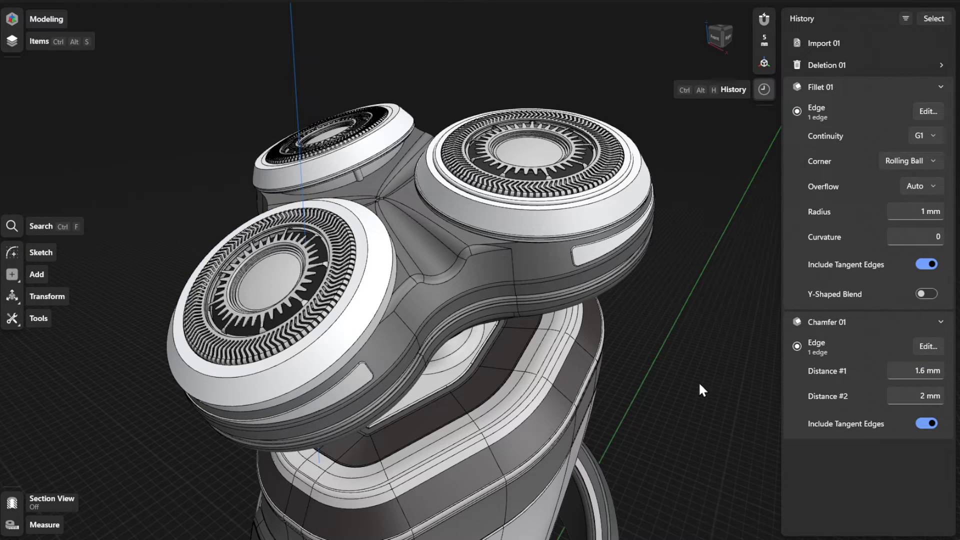
left_click(915, 371)
left_click(917, 394)
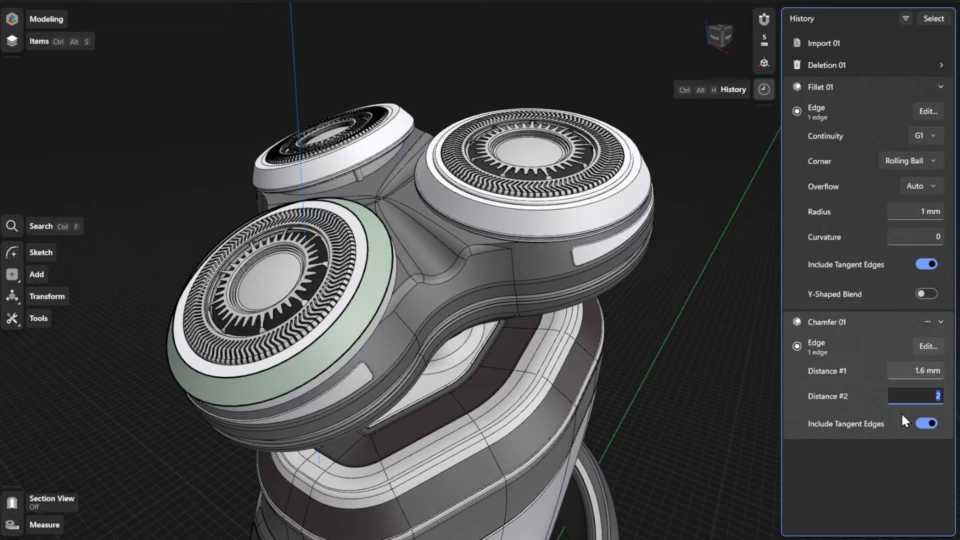
left_click(932, 425)
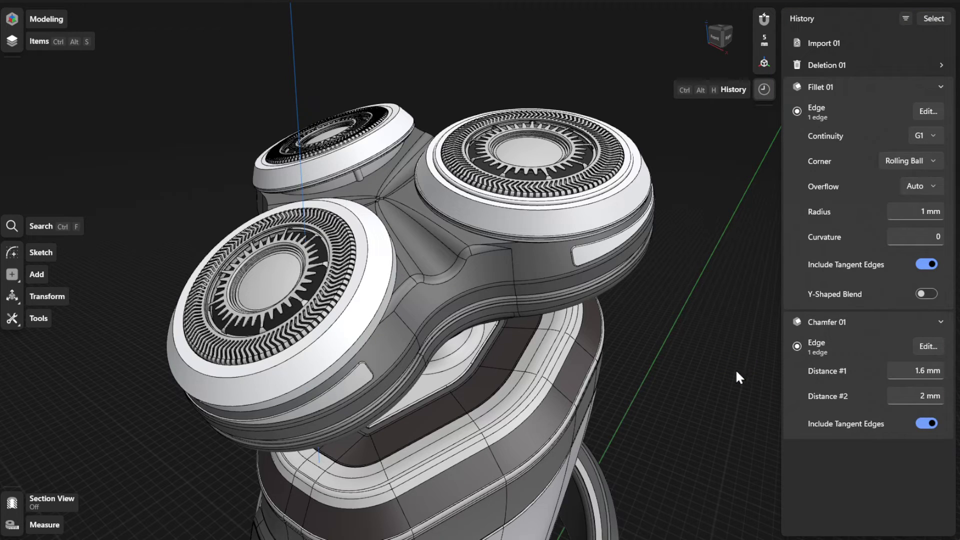
Reselect the single junction edge between the heads for Fillet 01.
left_click(923, 113)
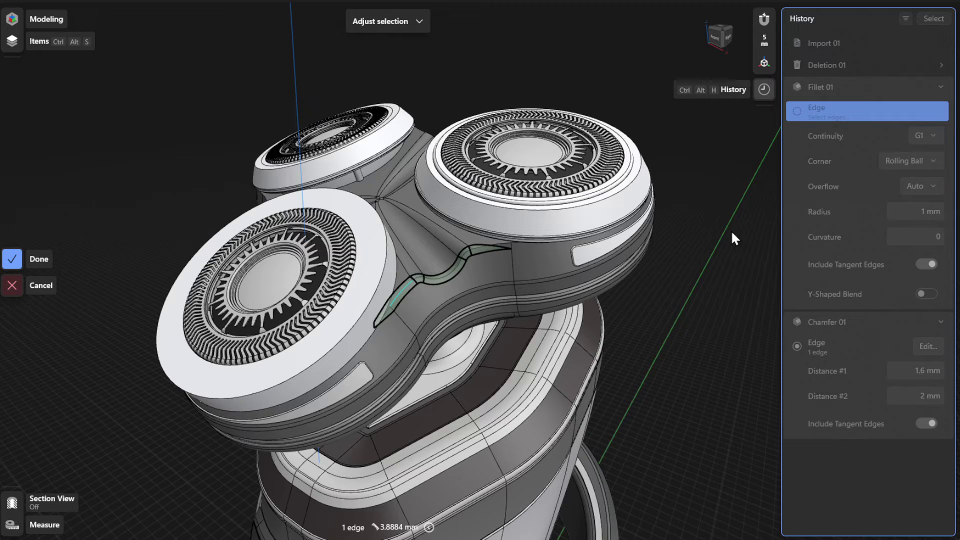
left_click(36, 265)
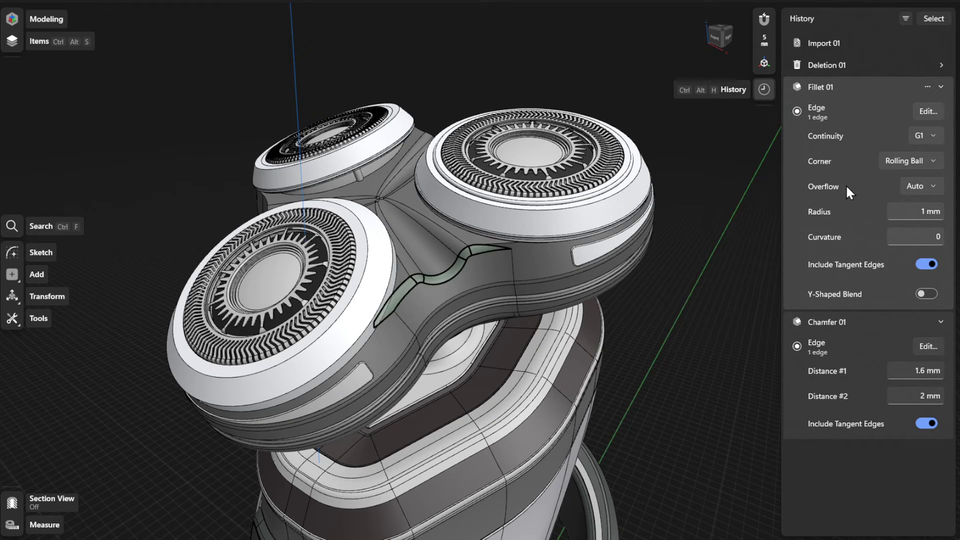
Keep Fillet 01 at G1 continuity, Rolling Ball corners and Auto overflow.
left_click(926, 135)
left_click(894, 163)
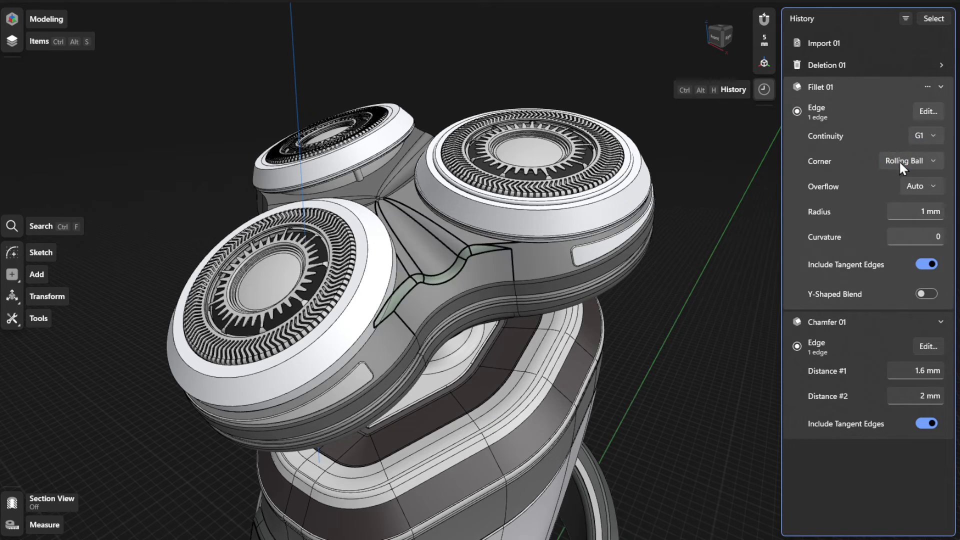
left_click(928, 160)
left_click(859, 168)
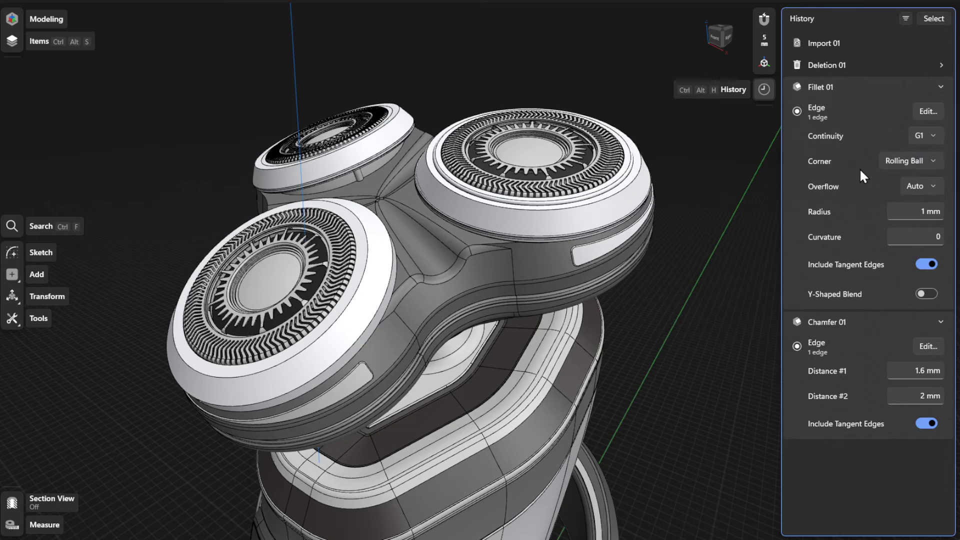
left_click(933, 185)
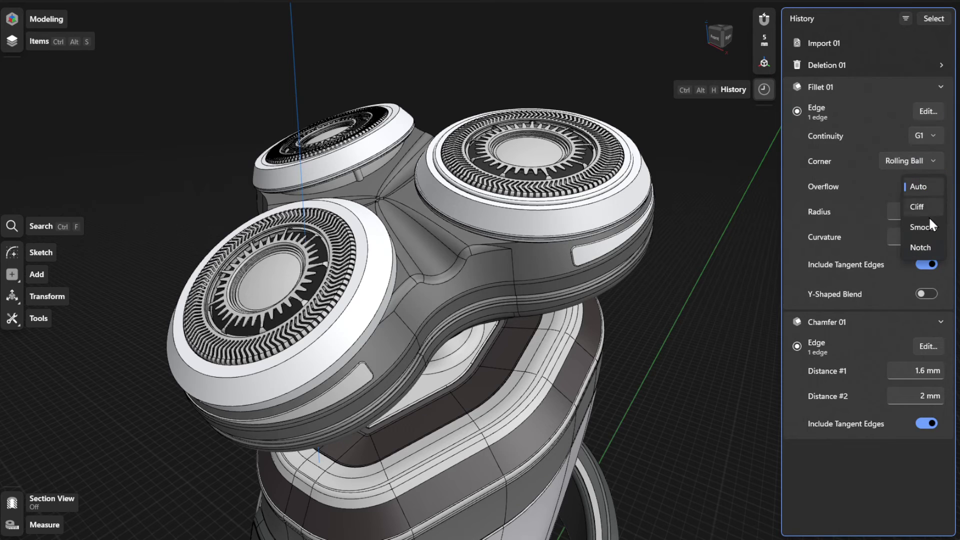
left_click(865, 180)
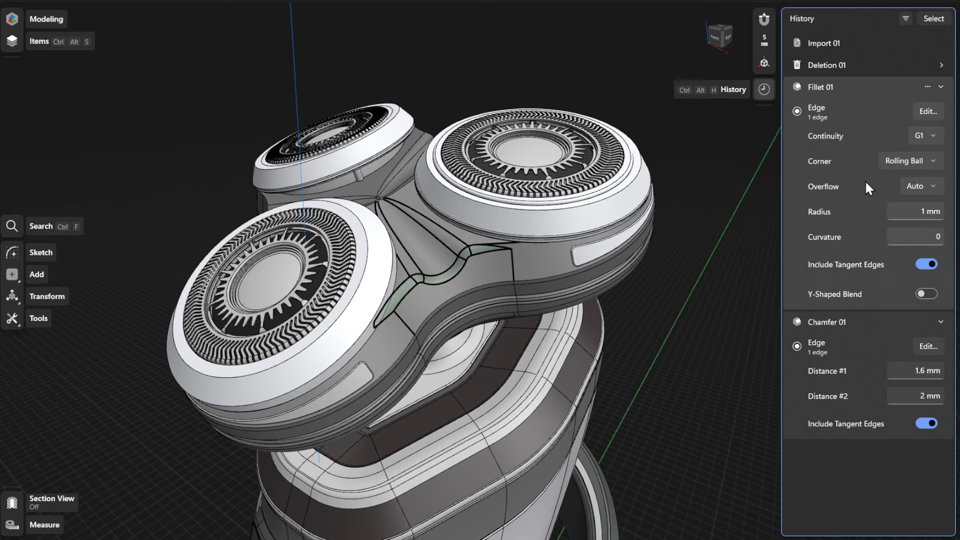
Keep the 1 mm radius with tangent edges included and turn on Y-Shaped Blend.
left_click(920, 215)
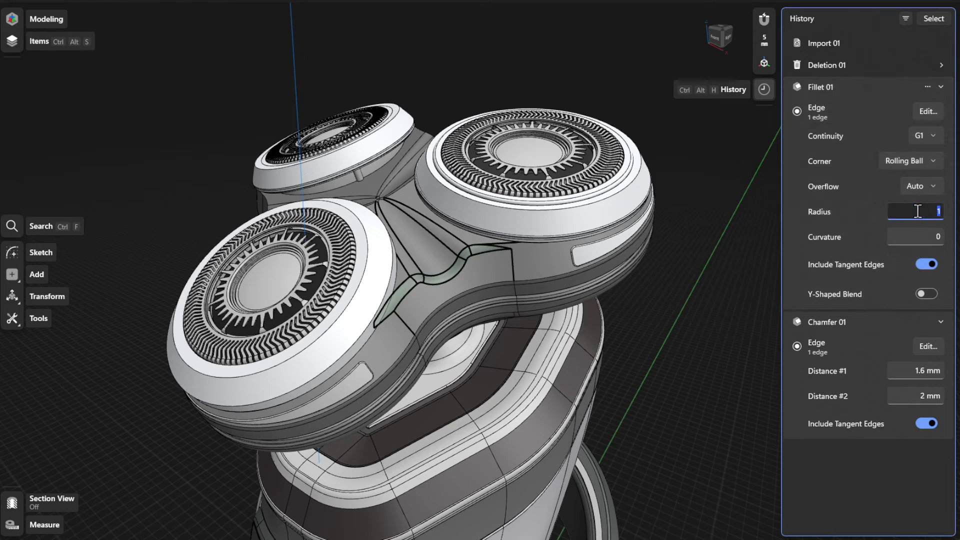
left_click(923, 236)
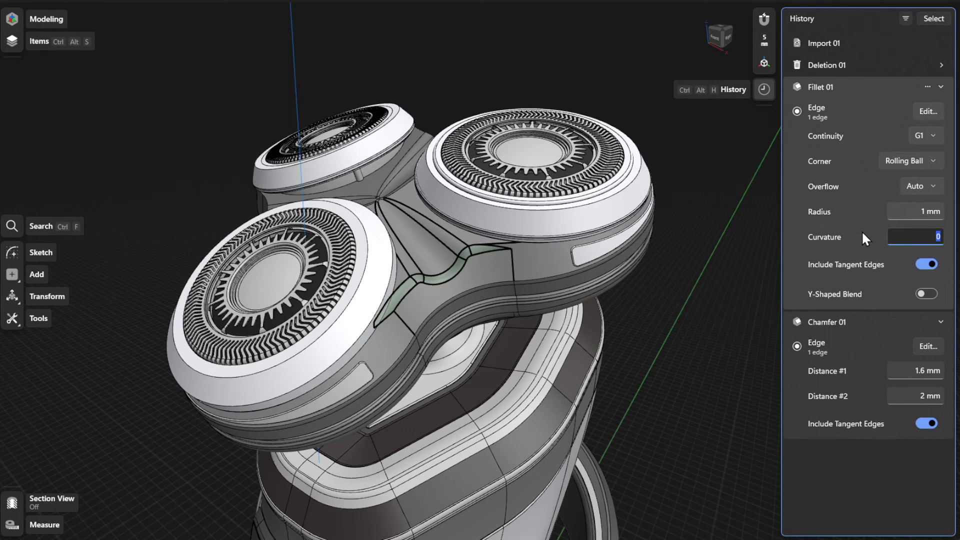
left_click(922, 263)
left_click(934, 263)
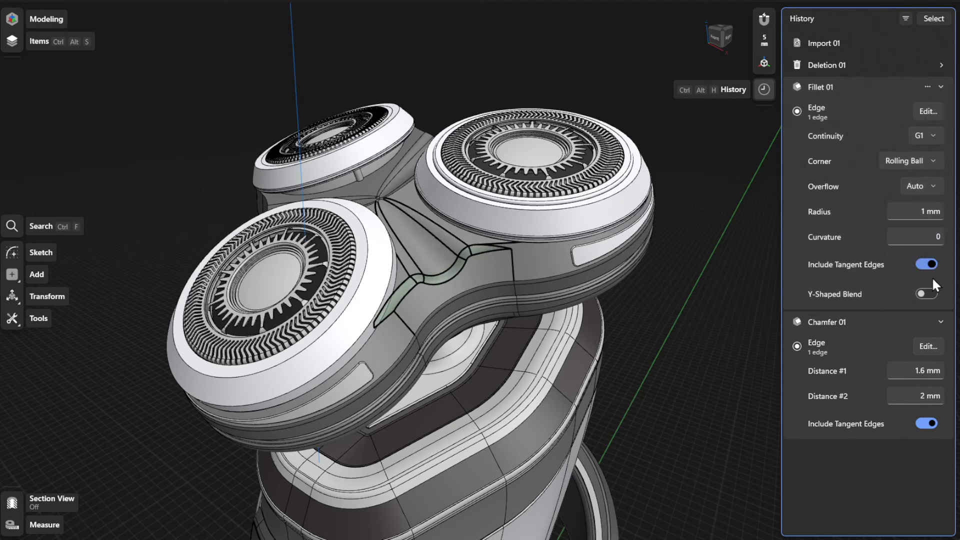
left_click(930, 293)
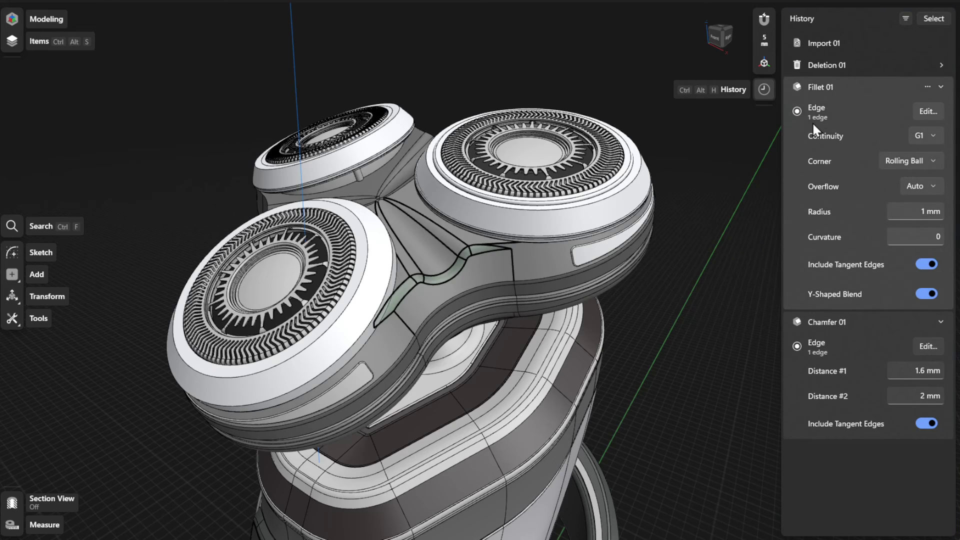
Raise Fillet 01's curvature to 0.191 in the viewport, keeping the 1 mm radius.
left_click(854, 89)
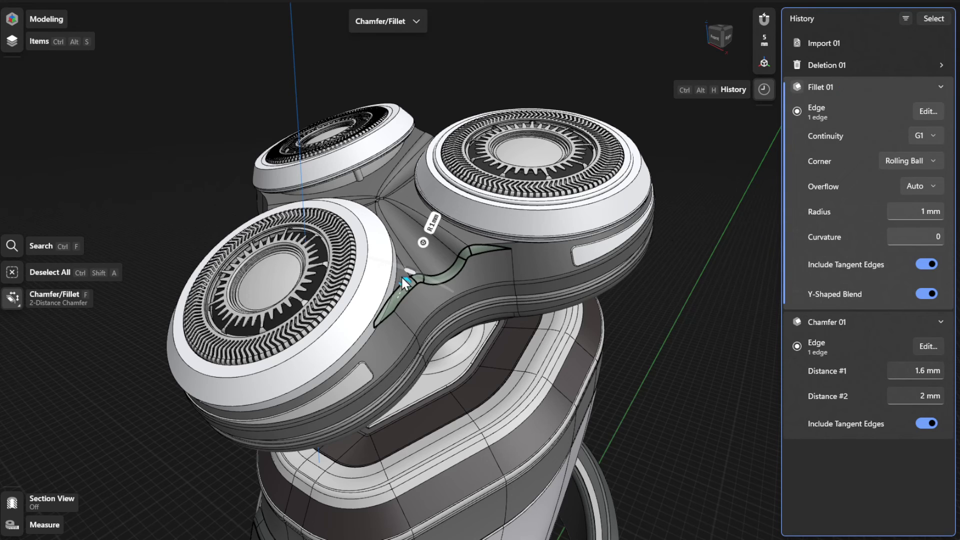
left_click_drag(406, 273, 410, 271)
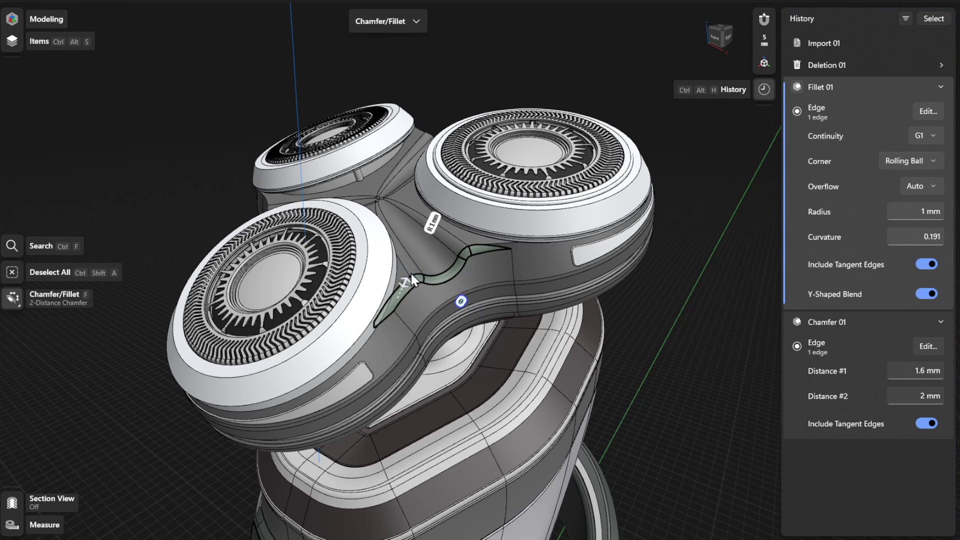